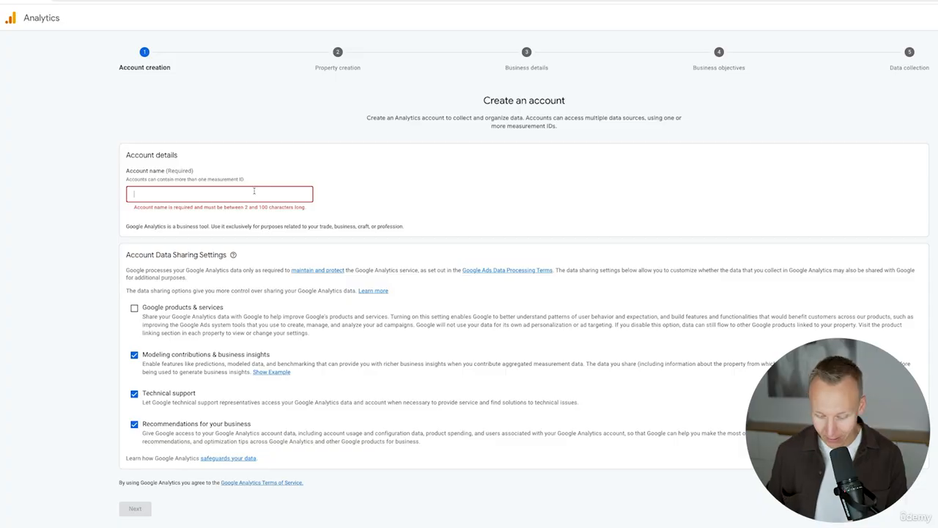
Step: Enter the account name, enable data sharing with Google products & services, and proceed to property creation
{"action": "type", "text": "Robin & Jesper"}
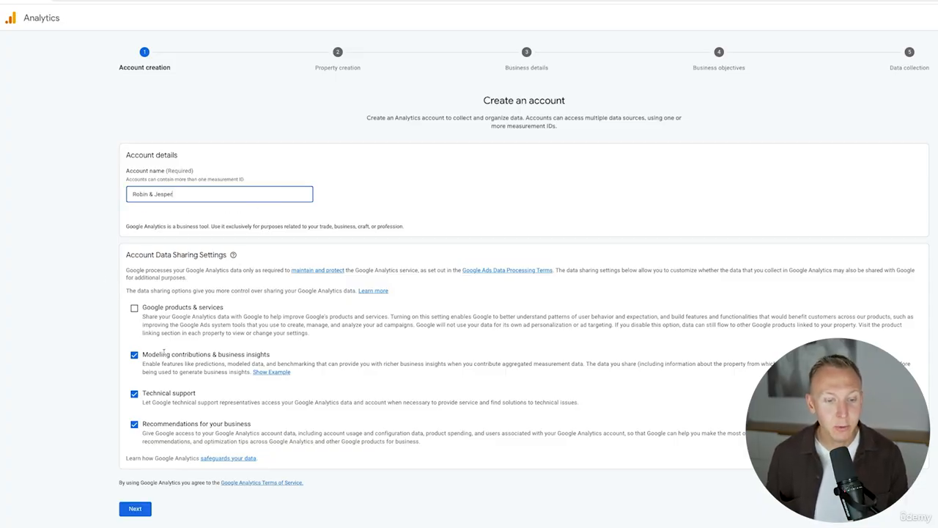
{"action": "left_click", "coordinate": [134, 309]}
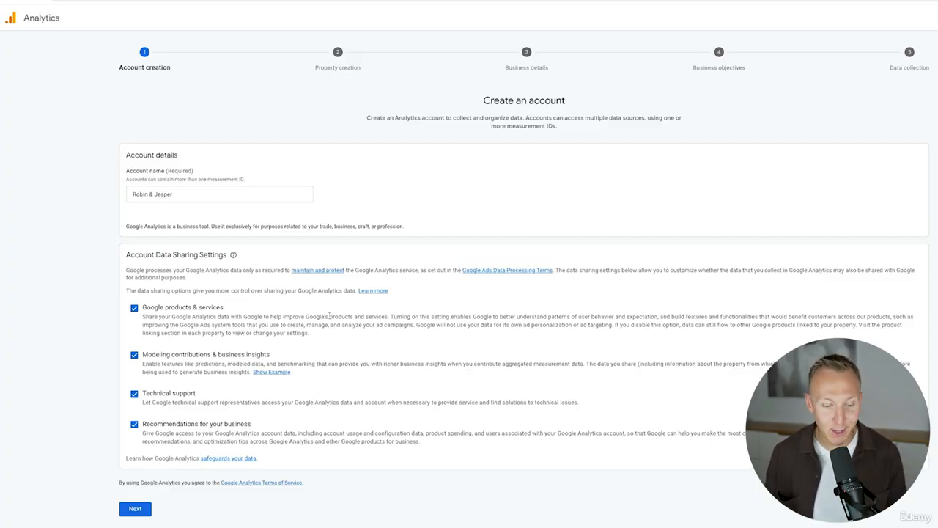
{"action": "left_click", "coordinate": [136, 509]}
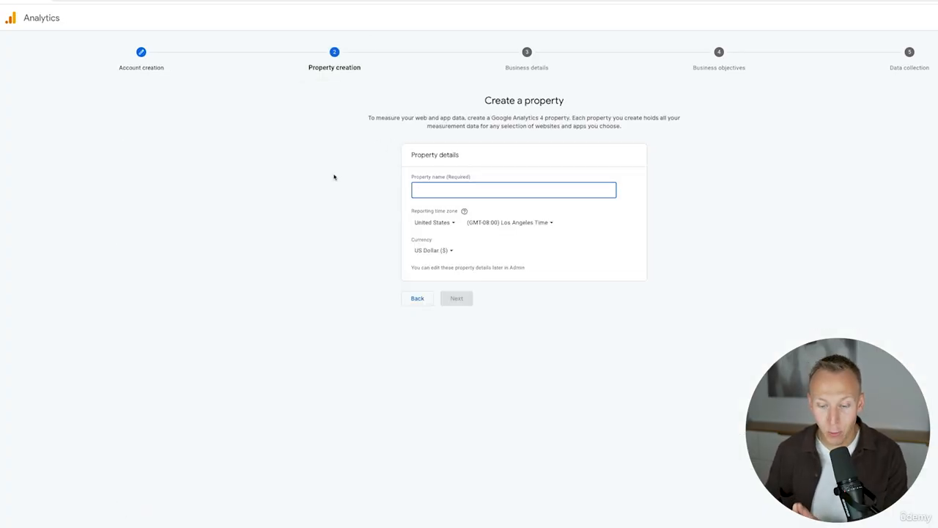
Step: Name the property Smart Flow Bottle, set its reporting time zone country to Cyprus, and proceed to the business details
{"action": "type", "text": "Smart F"}
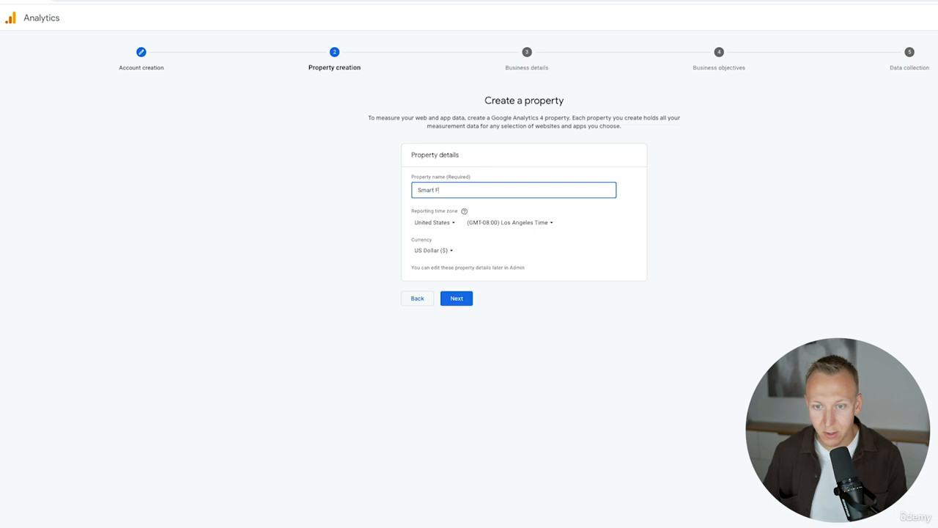
{"action": "type", "text": "low Bottle"}
{"action": "left_click", "coordinate": [389, 248]}
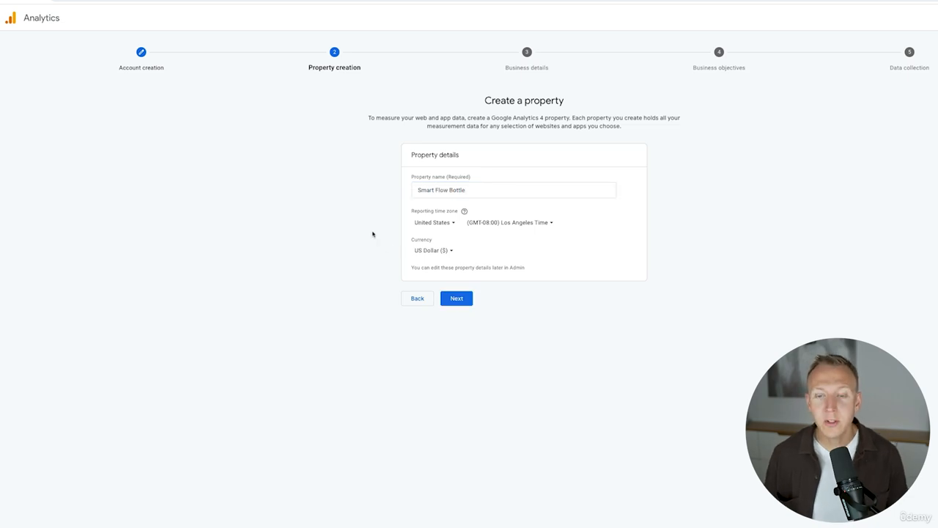
{"action": "left_click", "coordinate": [433, 223]}
{"action": "type", "text": "cypr"}
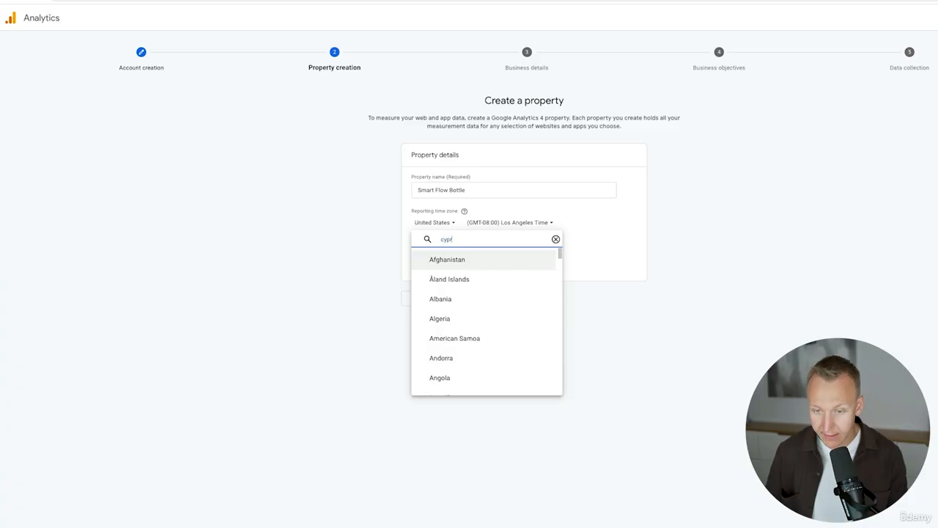
{"action": "type", "text": "us"}
{"action": "left_click", "coordinate": [438, 263]}
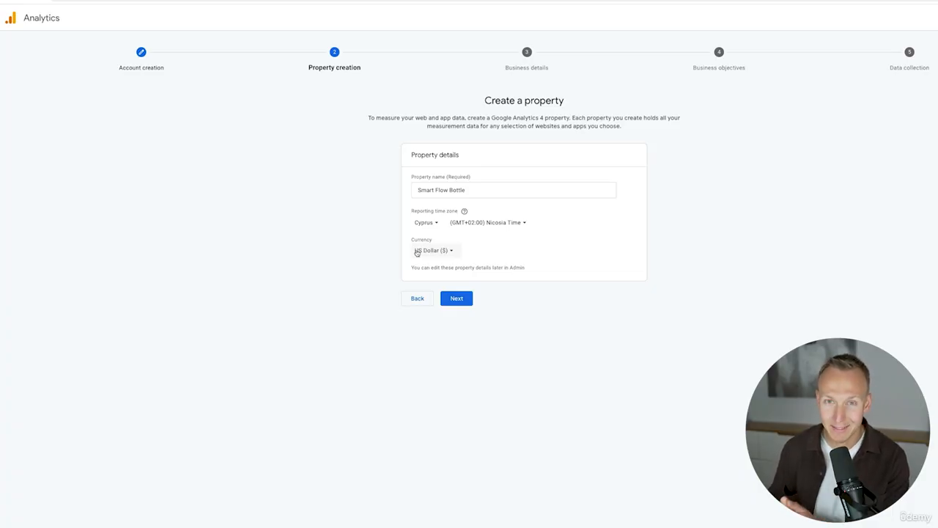
{"action": "left_click", "coordinate": [456, 298]}
Step: Describe the business as Other Business Activity with a Small size of 1 to 10 employees, and continue
{"action": "left_click", "coordinate": [447, 195]}
{"action": "scroll", "coordinate": [473, 297], "scroll_direction": "down", "scroll_amount": 8}
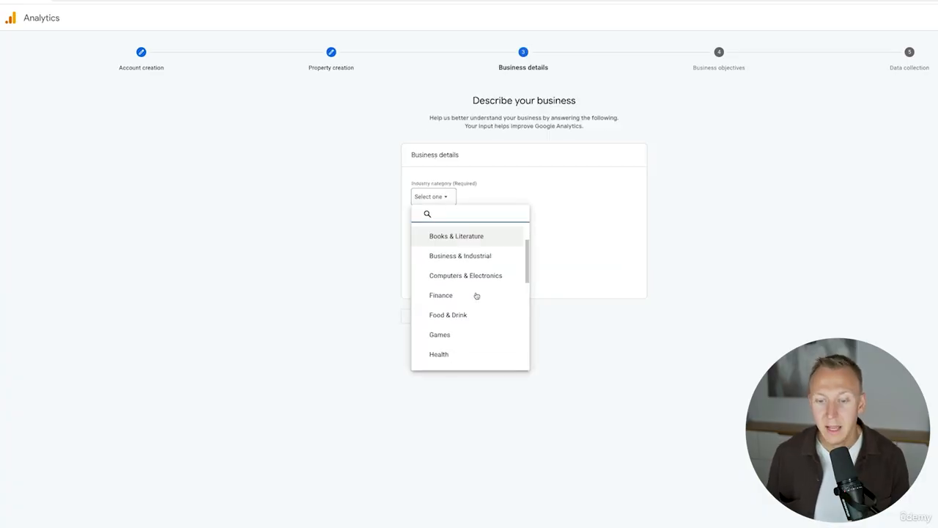
{"action": "scroll", "coordinate": [463, 293], "scroll_direction": "down", "scroll_amount": 1}
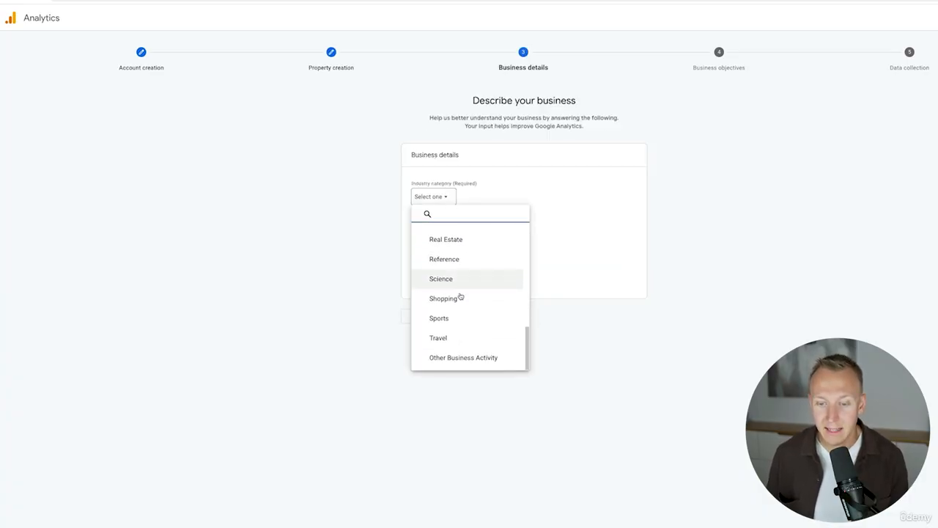
{"action": "left_click", "coordinate": [452, 359]}
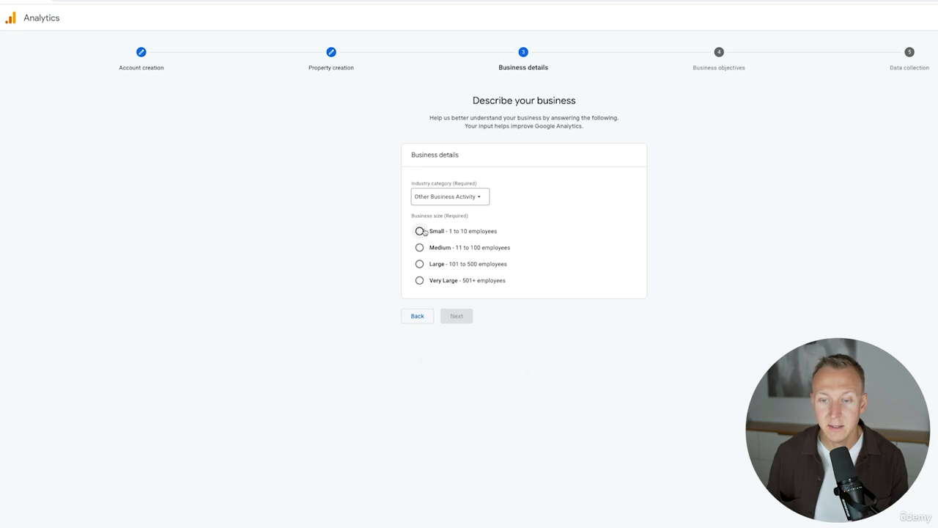
{"action": "left_click", "coordinate": [419, 231]}
{"action": "left_click", "coordinate": [465, 315]}
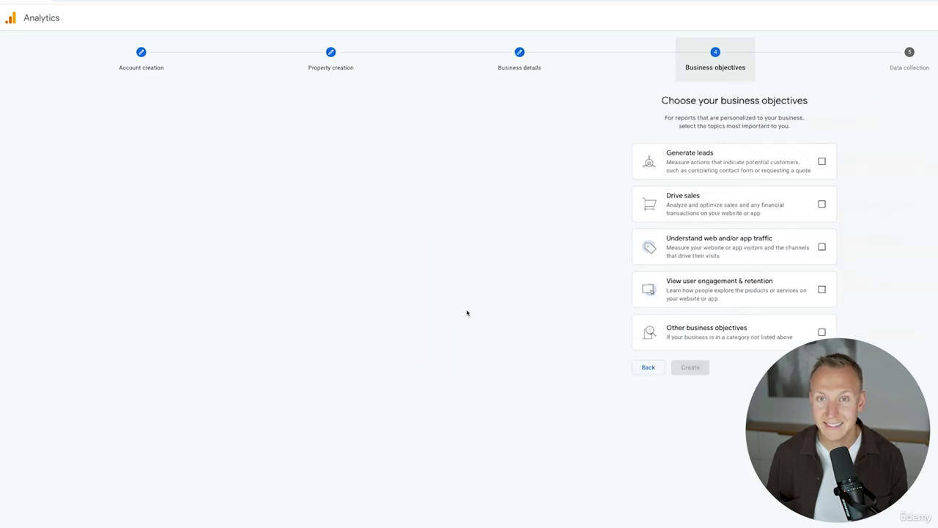
Step: Select the objectives Generate leads, Drive sales, Understand web and/or app traffic, and View user engagement & retention, and create the account
{"action": "left_click", "coordinate": [612, 163]}
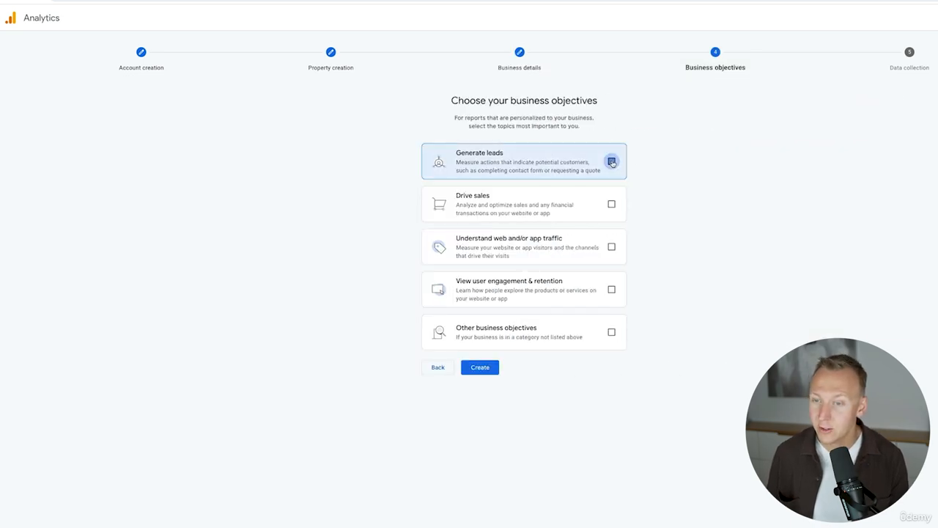
{"action": "left_click", "coordinate": [613, 204]}
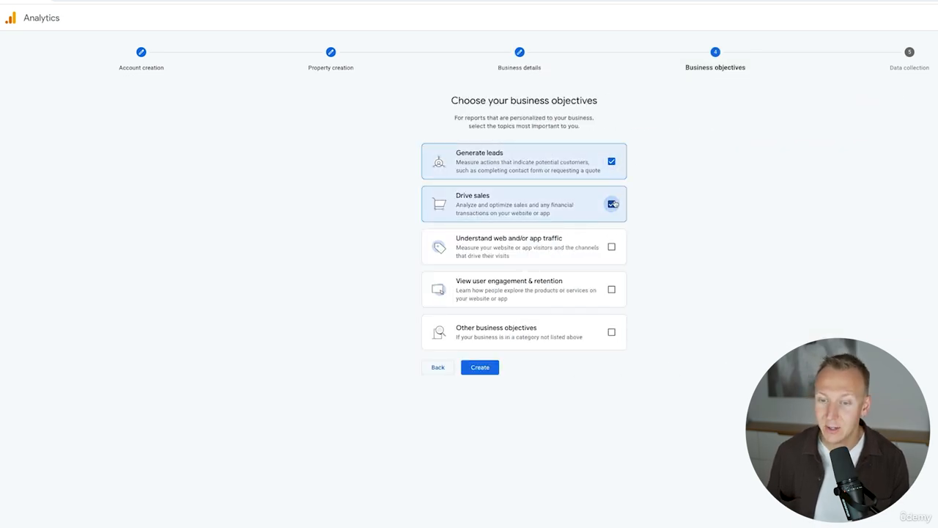
{"action": "left_click", "coordinate": [609, 250]}
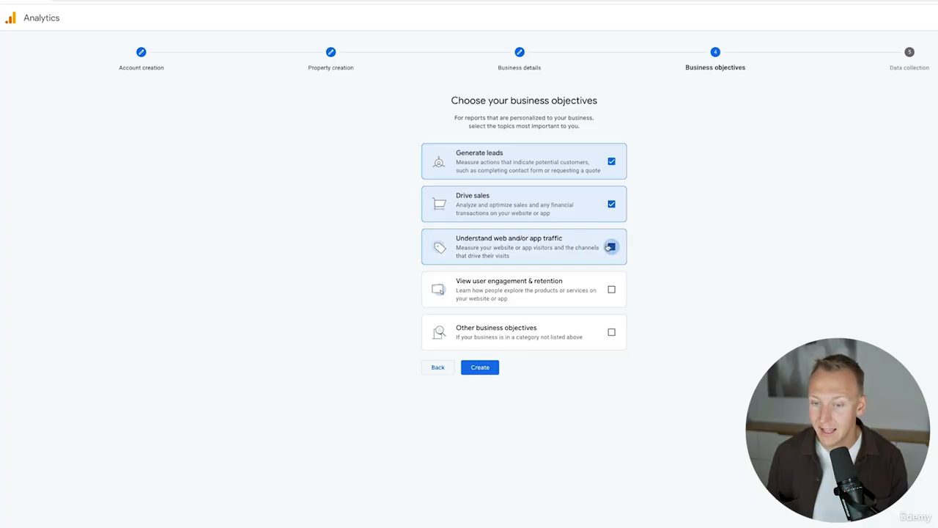
{"action": "left_click", "coordinate": [611, 289]}
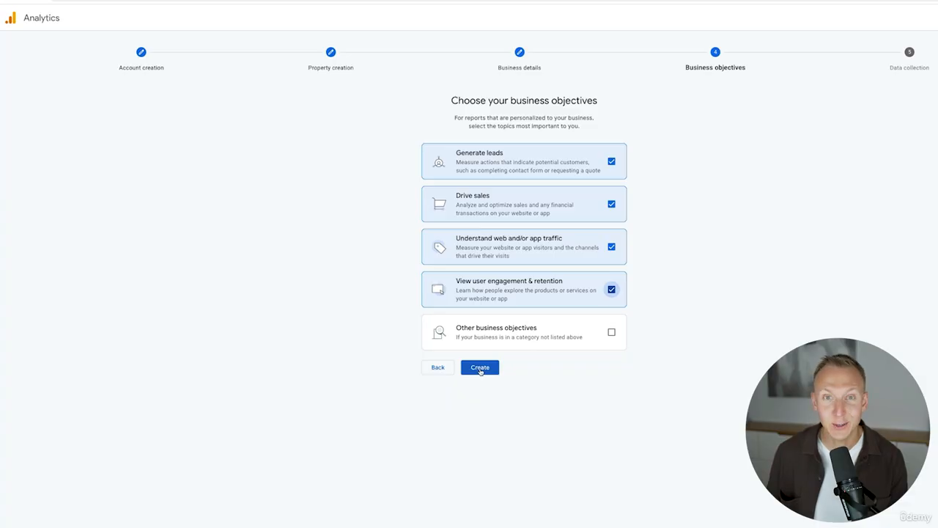
{"action": "left_click", "coordinate": [478, 370]}
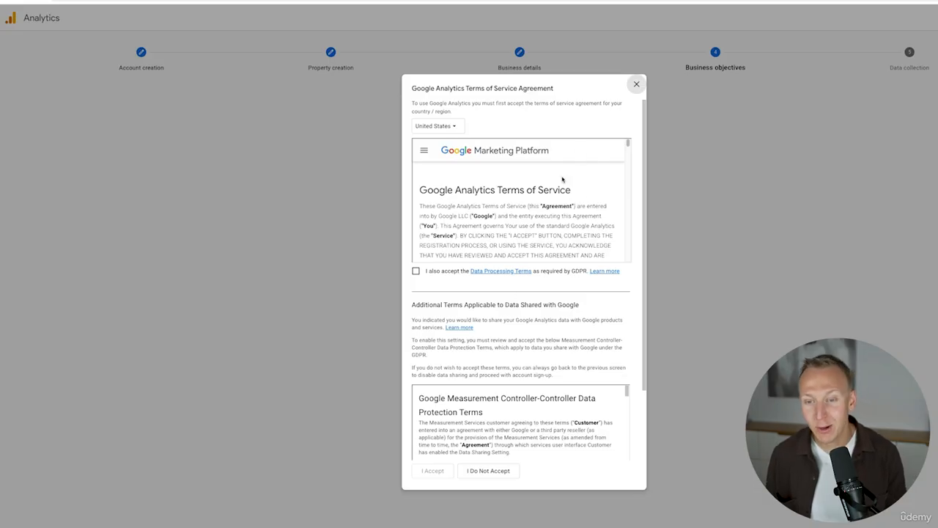
Step: Accept the Google Analytics Terms of Service, including the GDPR Data Processing Terms and the Measurement Controller-Controller Data Protection Terms
{"action": "scroll", "coordinate": [521, 227], "scroll_direction": "down", "scroll_amount": 5}
{"action": "scroll", "coordinate": [515, 212], "scroll_direction": "up", "scroll_amount": 5}
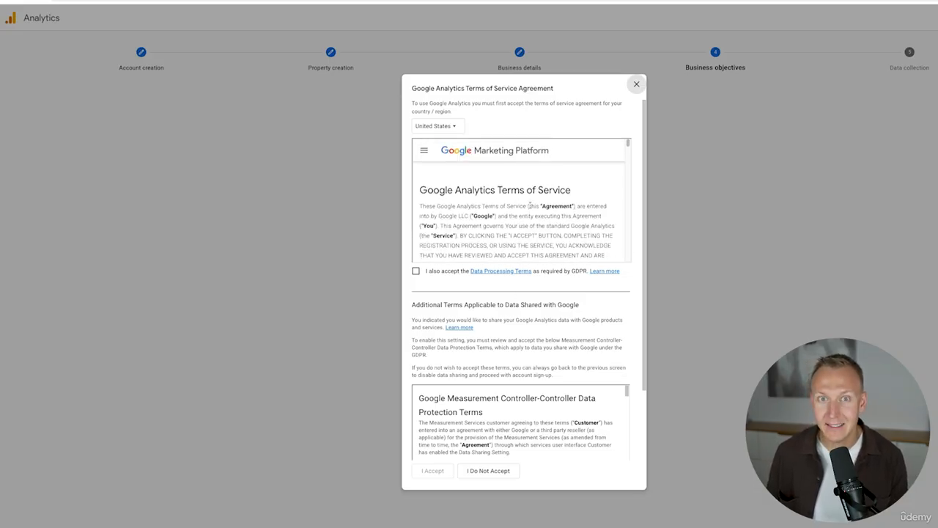
{"action": "scroll", "coordinate": [536, 212], "scroll_direction": "down", "scroll_amount": 1}
{"action": "left_click", "coordinate": [416, 271]}
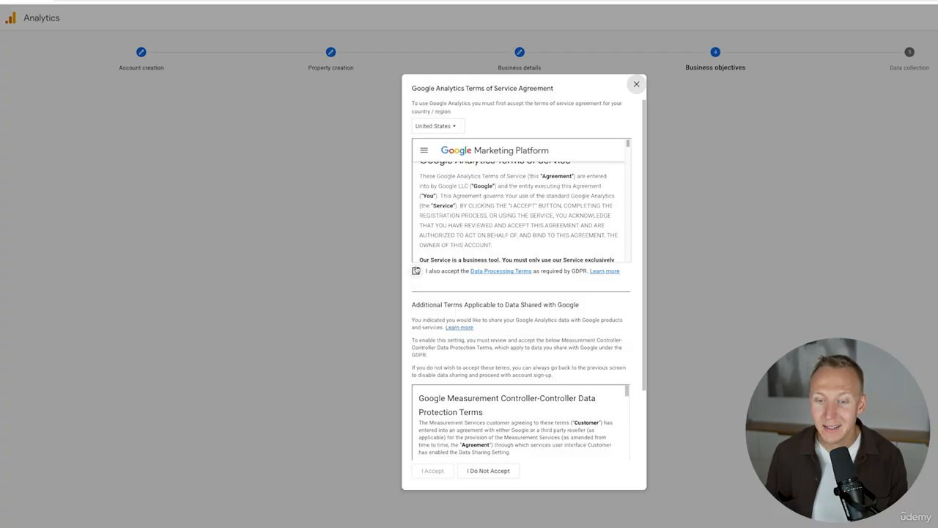
{"action": "scroll", "coordinate": [486, 312], "scroll_direction": "down", "scroll_amount": 1}
{"action": "scroll", "coordinate": [524, 411], "scroll_direction": "down", "scroll_amount": 15}
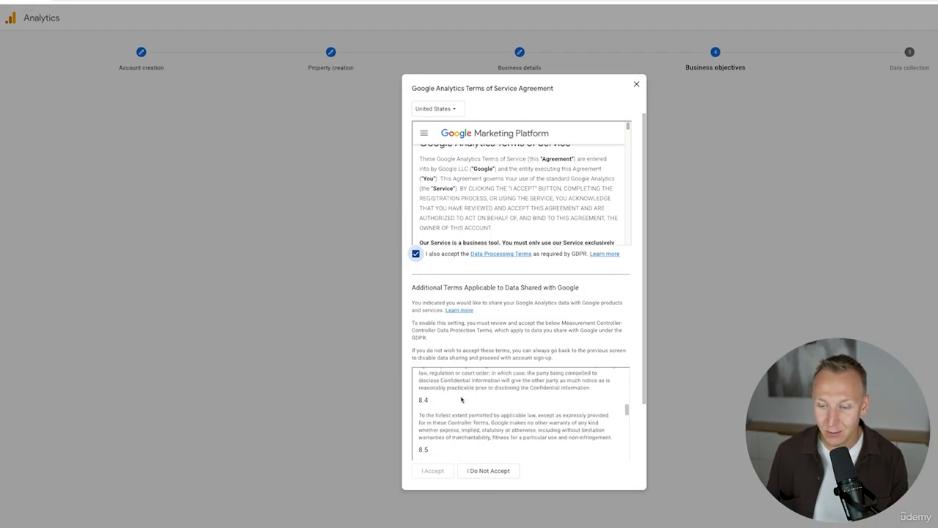
{"action": "scroll", "coordinate": [524, 357], "scroll_direction": "down", "scroll_amount": 5}
{"action": "left_click", "coordinate": [416, 443]}
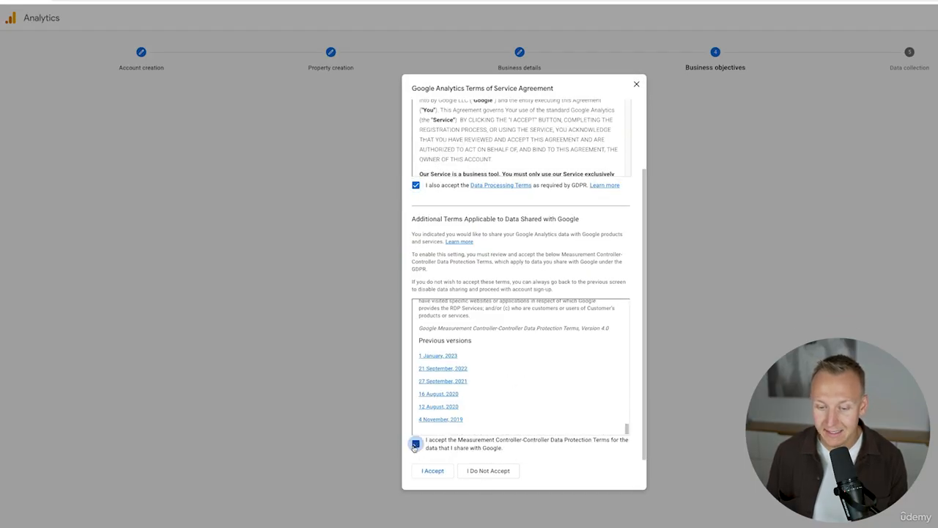
{"action": "left_click", "coordinate": [436, 472]}
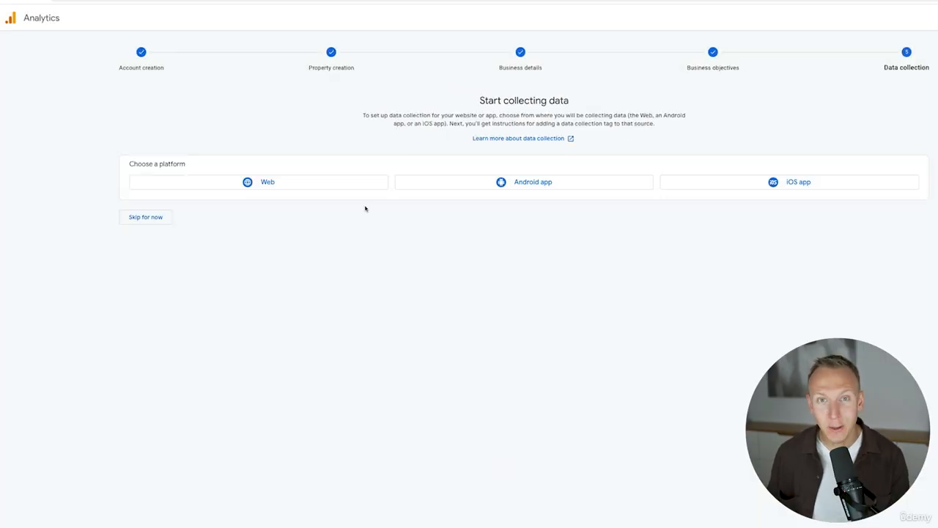
{"action": "left_click", "coordinate": [284, 184]}
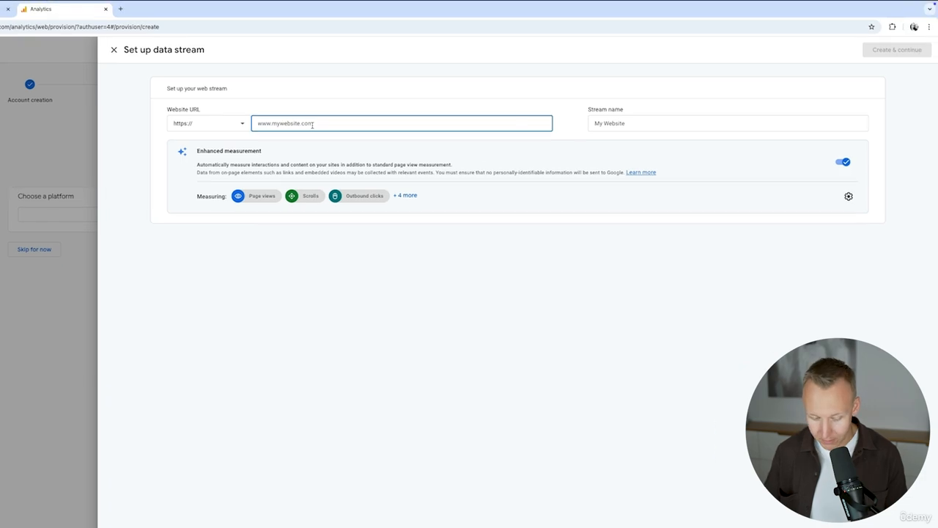
{"action": "type", "text": "www.smartflow"}
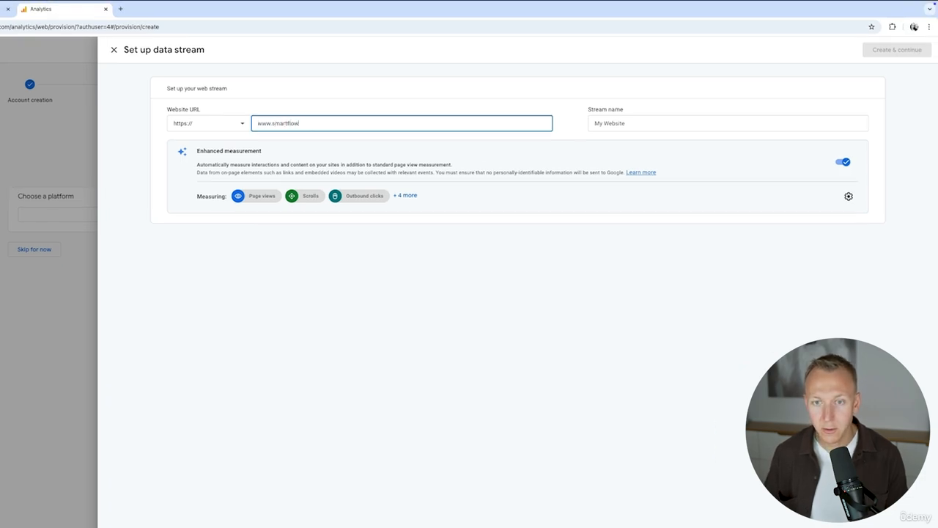
{"action": "type", "text": "bottle.com"}
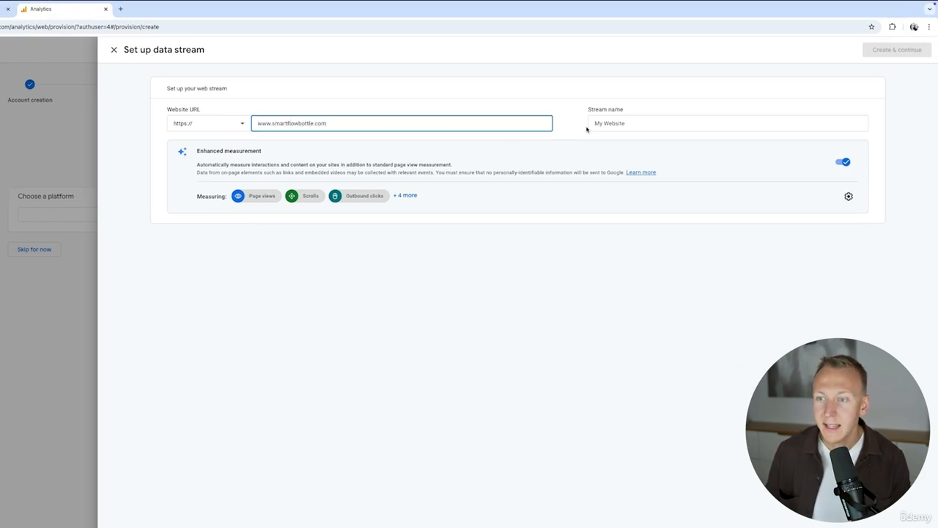
{"action": "left_click", "coordinate": [618, 124]}
{"action": "type", "text": "Smar"}
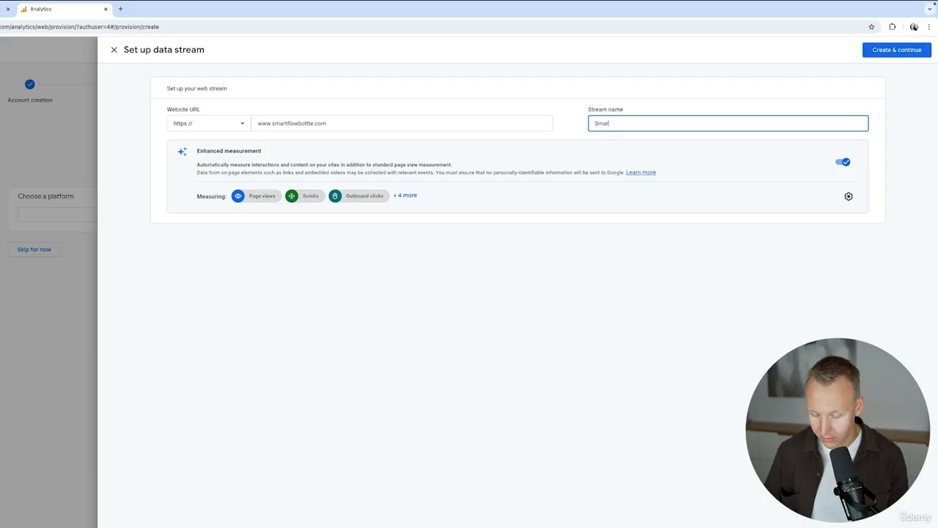
{"action": "type", "text": "t Flow Bottle"}
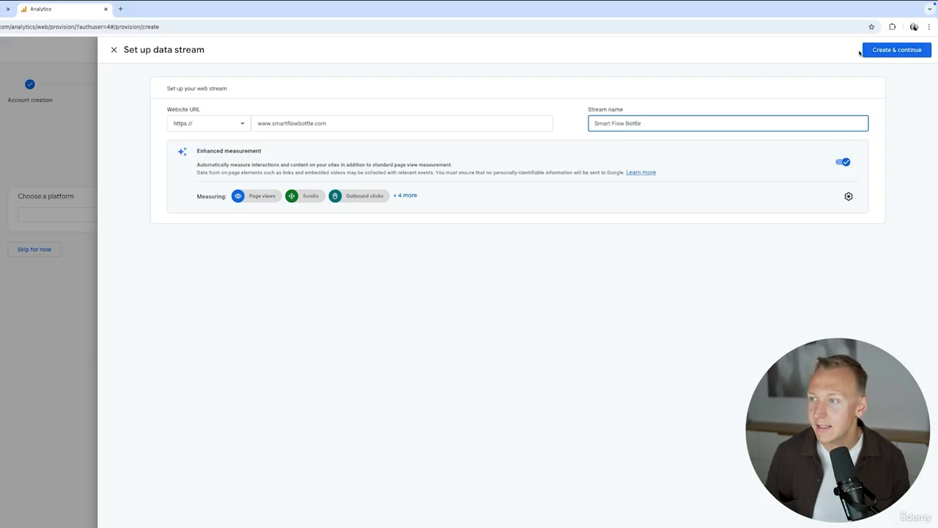
{"action": "left_click", "coordinate": [875, 50]}
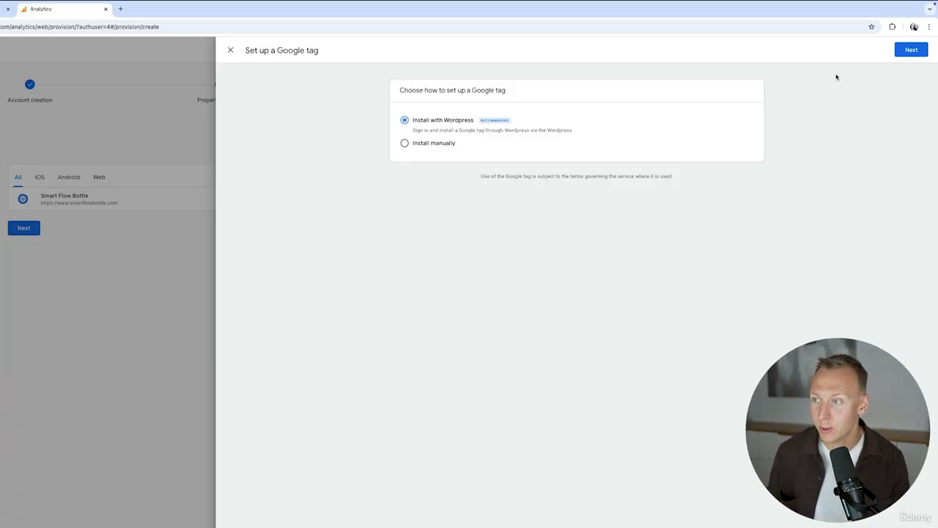
{"action": "left_click", "coordinate": [904, 52]}
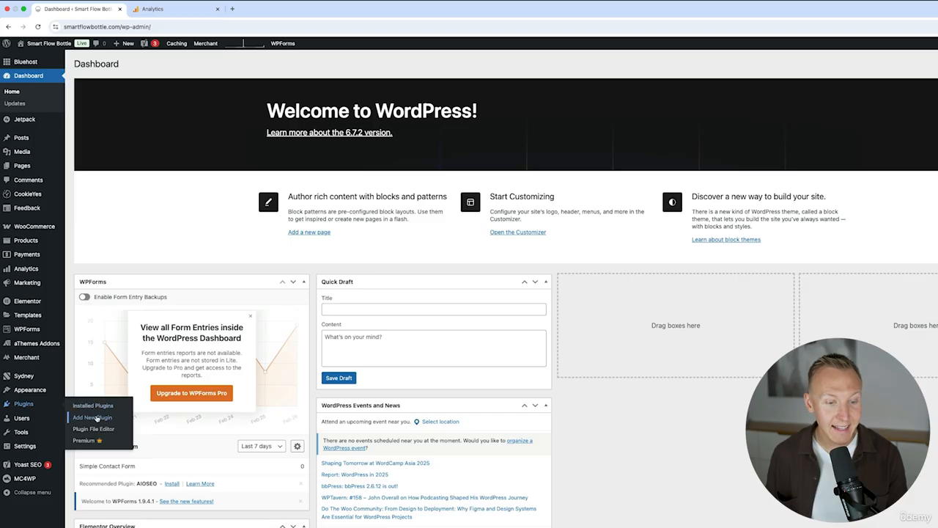
Step: In the WordPress admin, search the new plugins for "site kit", and install and activate Site Kit by Google
{"action": "left_click", "coordinate": [96, 417]}
{"action": "type", "text": "si"}
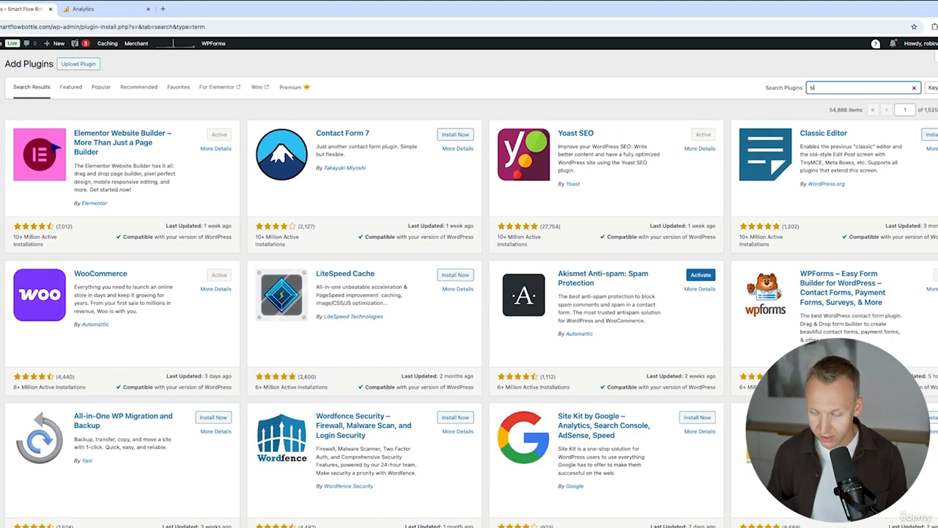
{"action": "type", "text": "te kit"}
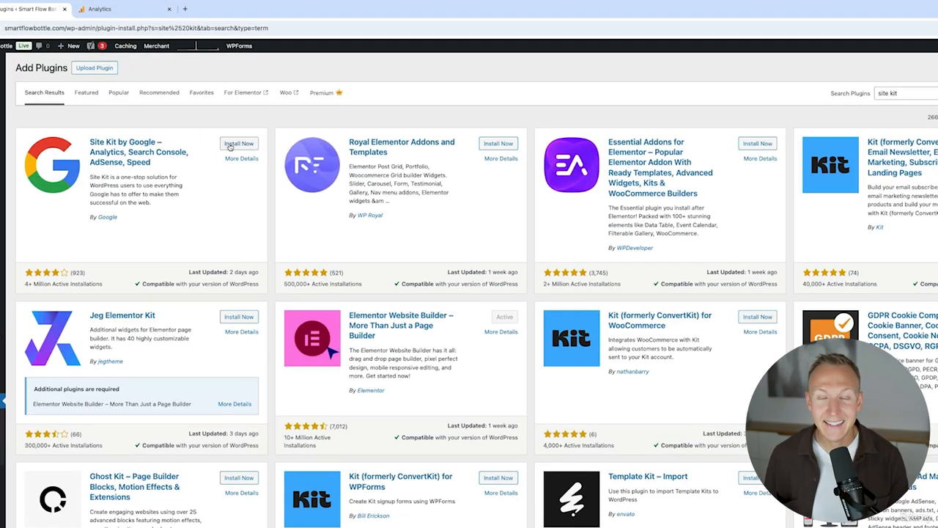
{"action": "left_click", "coordinate": [213, 134]}
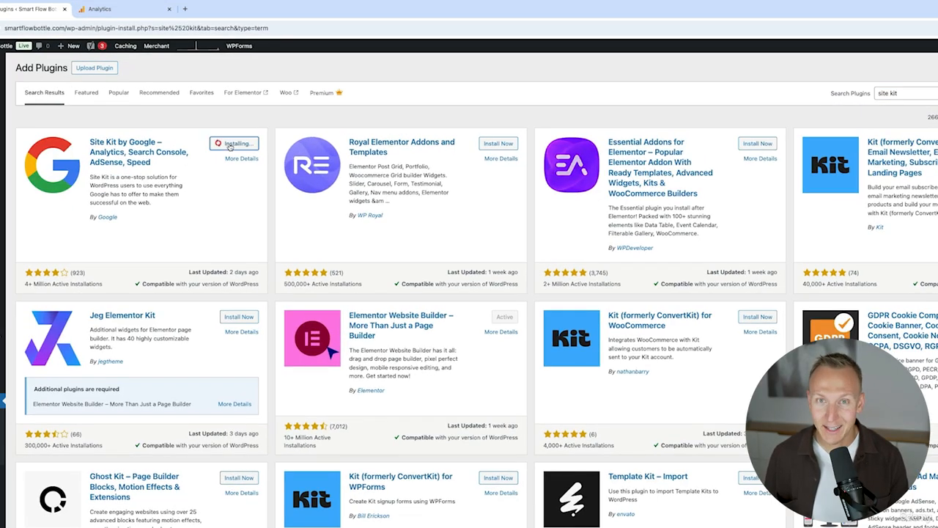
{"action": "left_click", "coordinate": [238, 143]}
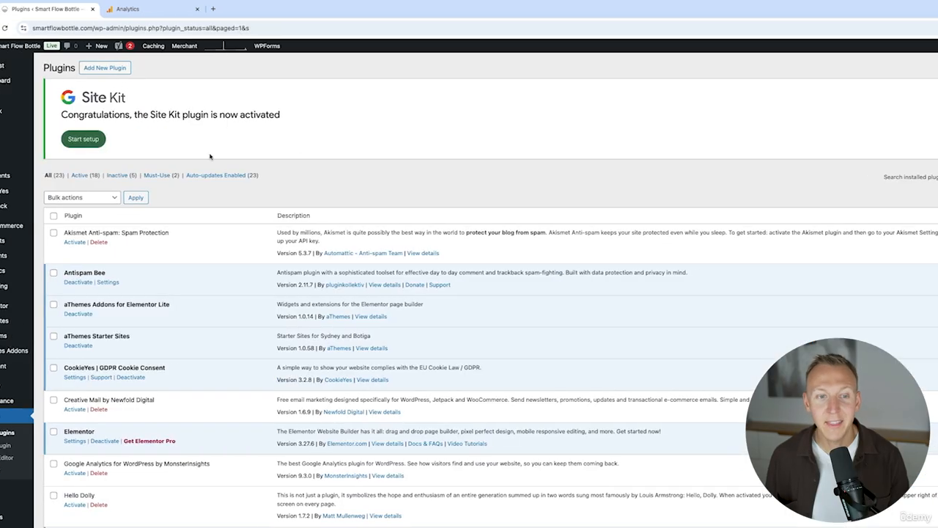
Step: Start the Site Kit setup with Connect Google Analytics enabled and proceed to signing in with Google
{"action": "left_click", "coordinate": [119, 139]}
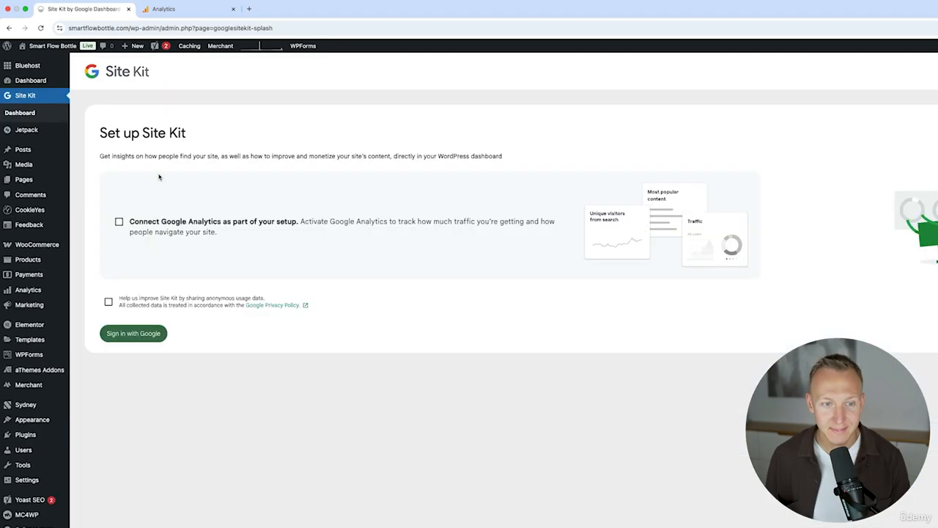
{"action": "left_click", "coordinate": [118, 222]}
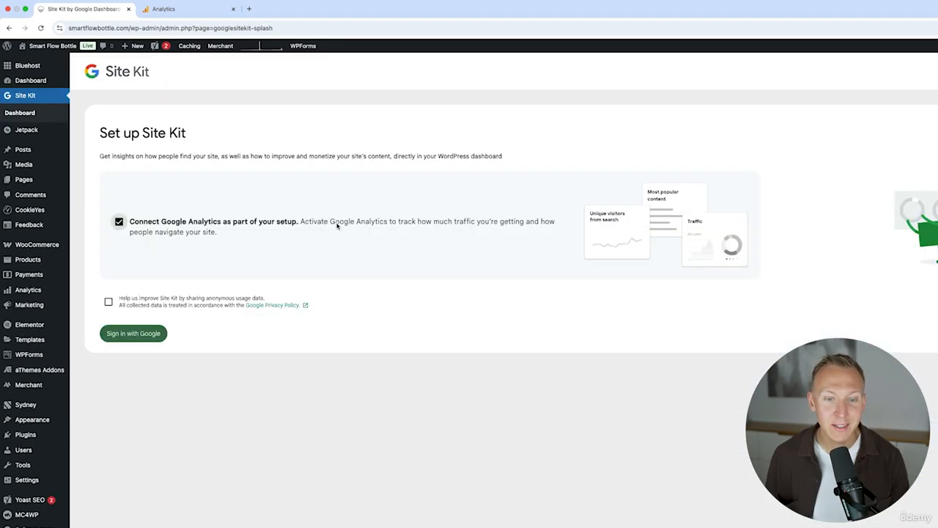
{"action": "left_click", "coordinate": [133, 334]}
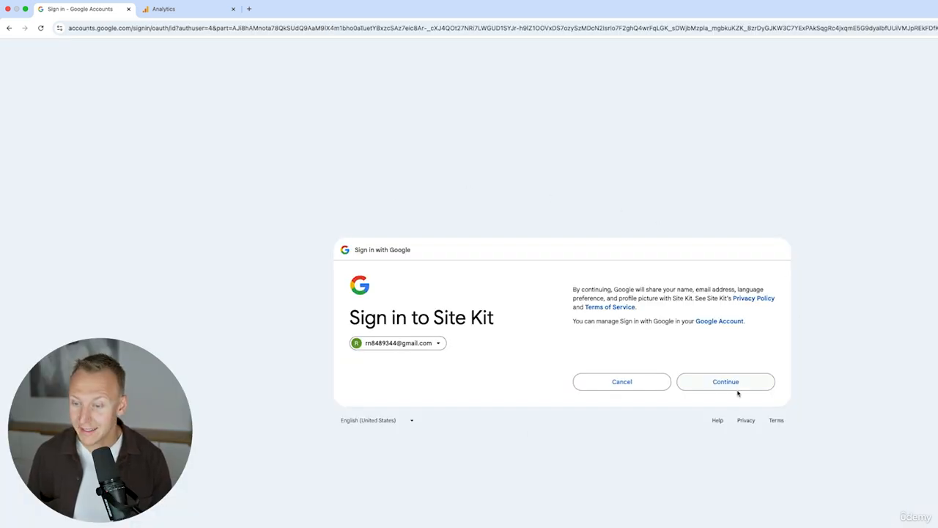
Step: Sign in to Site Kit with the Google account and grant it all the requested access permissions
{"action": "left_click", "coordinate": [743, 381]}
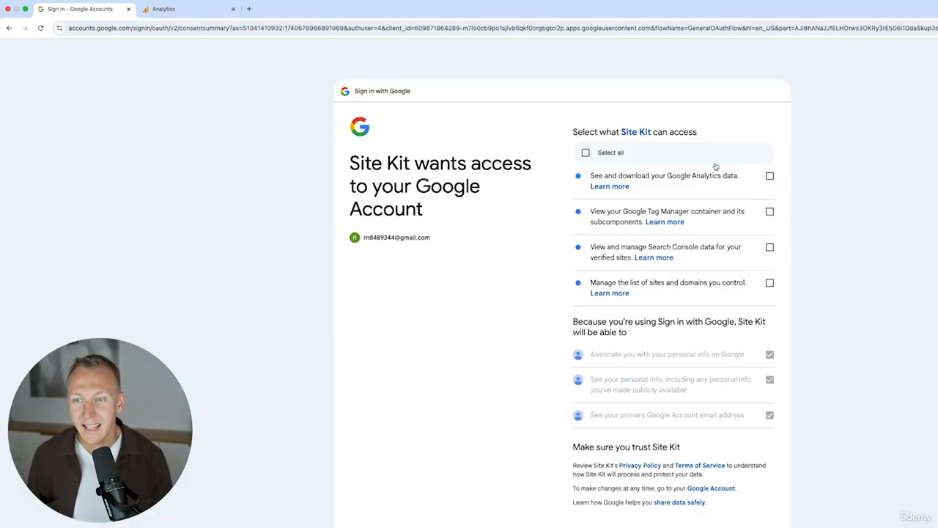
{"action": "left_click", "coordinate": [587, 152]}
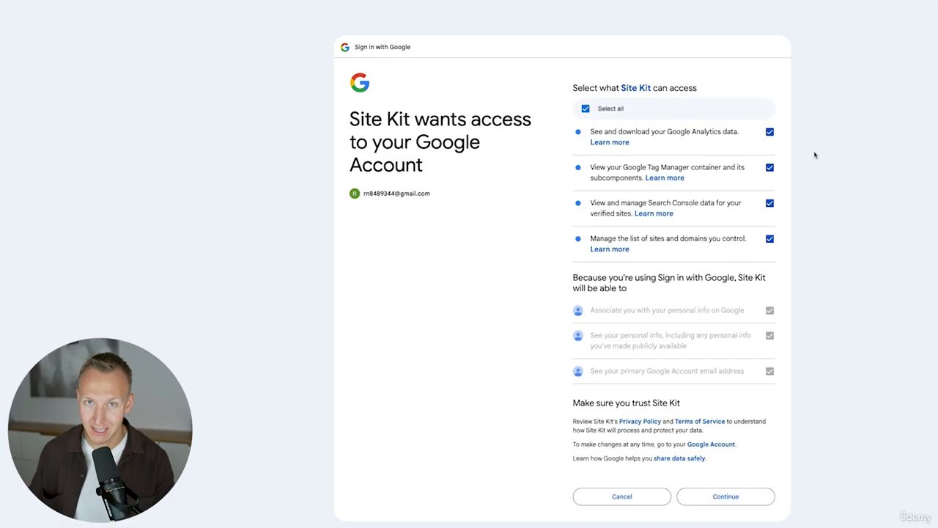
{"action": "left_click", "coordinate": [742, 497]}
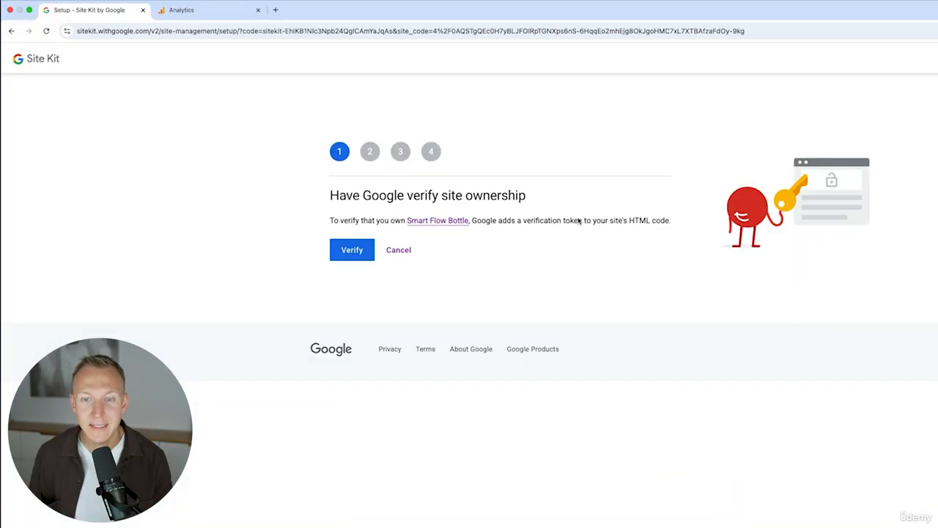
Step: Complete the Site Kit setup stages for site ownership verification, dashboard metrics access and Search Console
{"action": "left_click", "coordinate": [356, 250]}
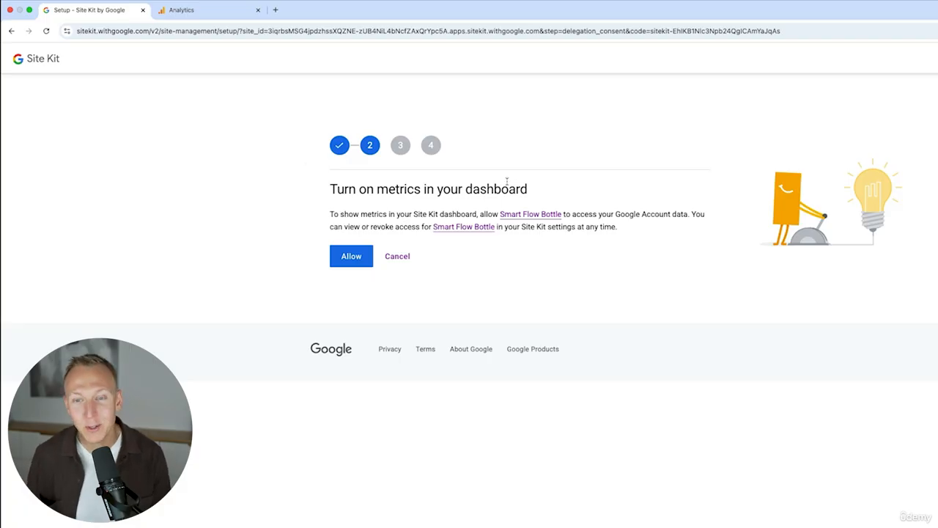
{"action": "left_click", "coordinate": [354, 255]}
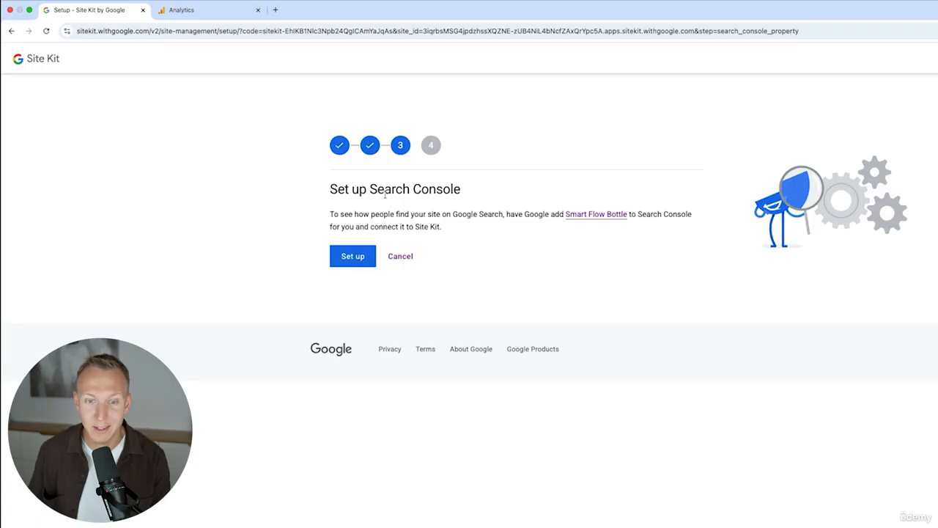
{"action": "left_click", "coordinate": [358, 258]}
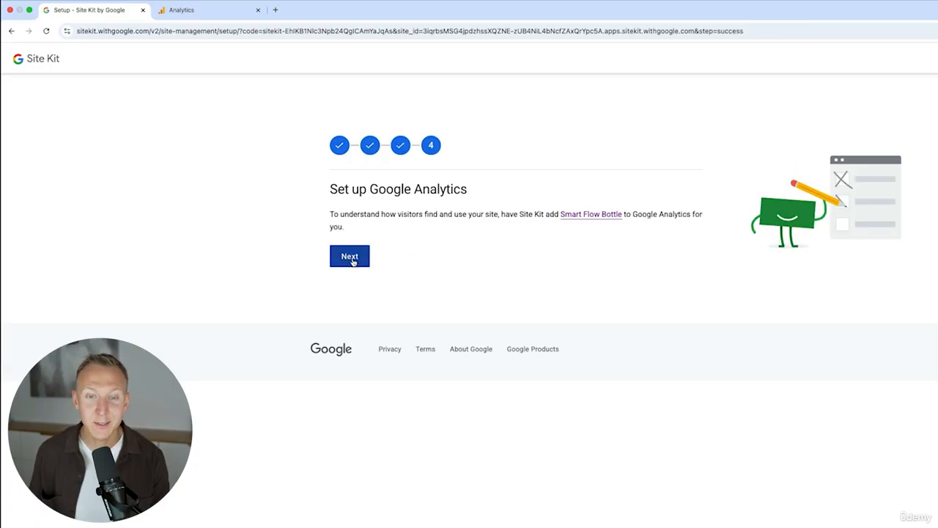
Step: Complete the Analytics connection in Site Kit with the Smart Flow Bottle property and web data stream, and dismiss the completion notice
{"action": "left_click", "coordinate": [357, 256]}
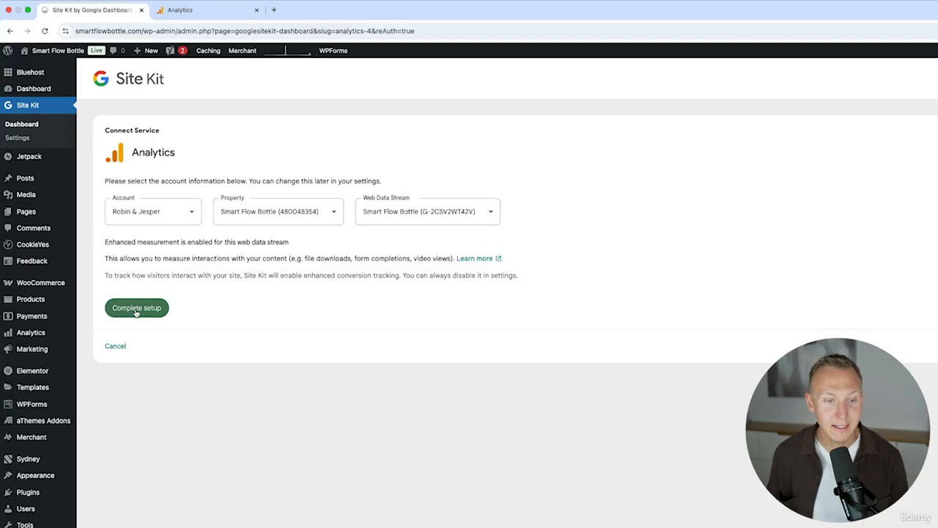
{"action": "left_click", "coordinate": [137, 308]}
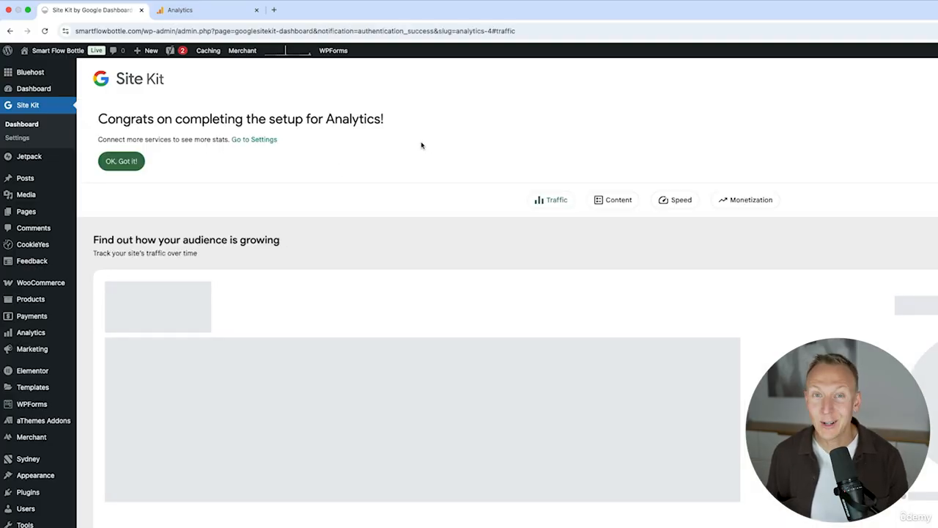
{"action": "left_click", "coordinate": [134, 163]}
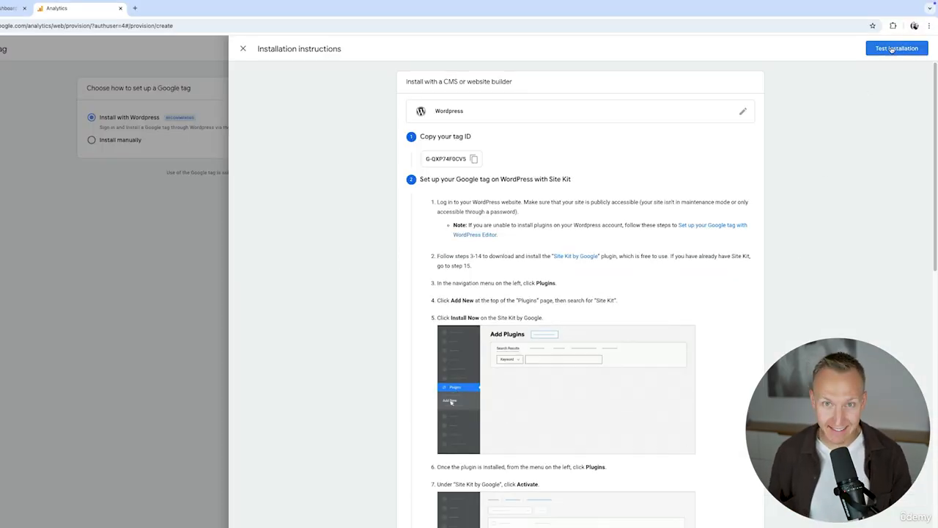
Step: Switch to Google Analytics, test the Google tag installation, and close the installation instructions and tag setup
{"action": "left_click", "coordinate": [893, 49]}
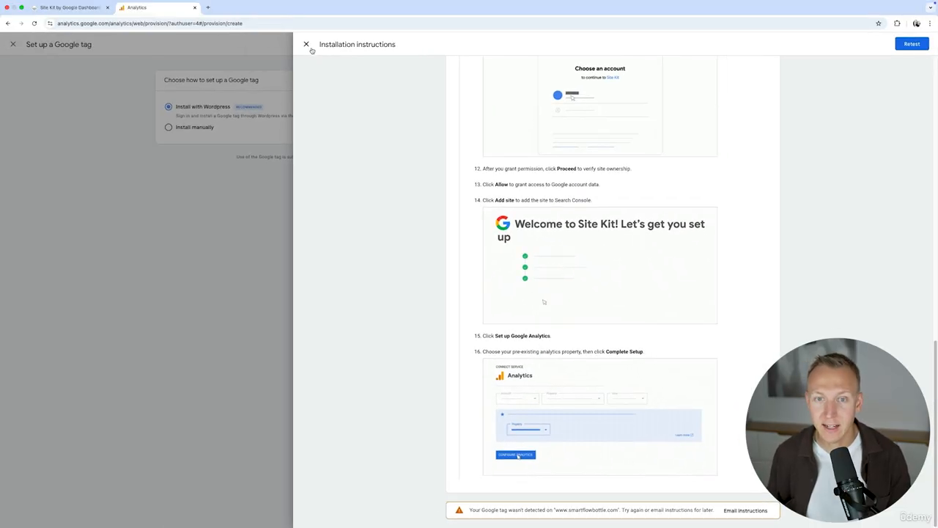
{"action": "left_click", "coordinate": [307, 43]}
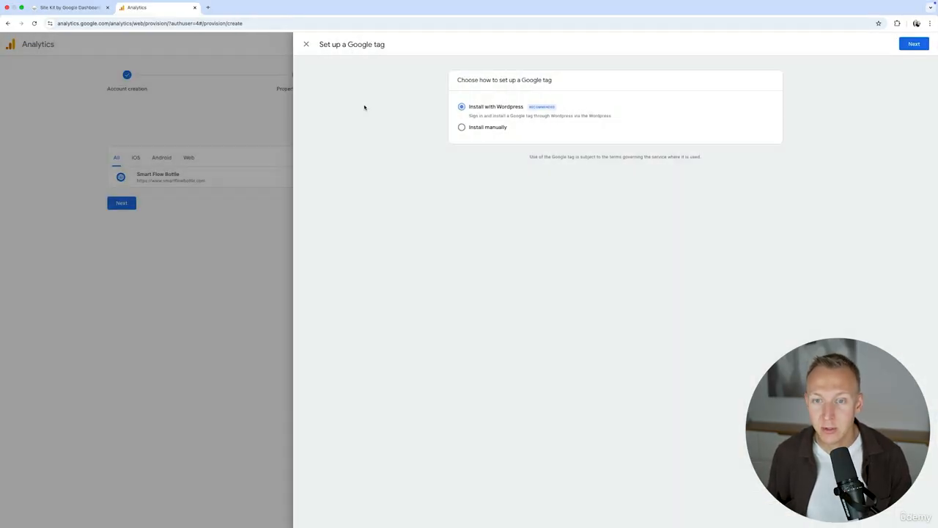
{"action": "left_click", "coordinate": [305, 44]}
{"action": "left_click", "coordinate": [203, 44]}
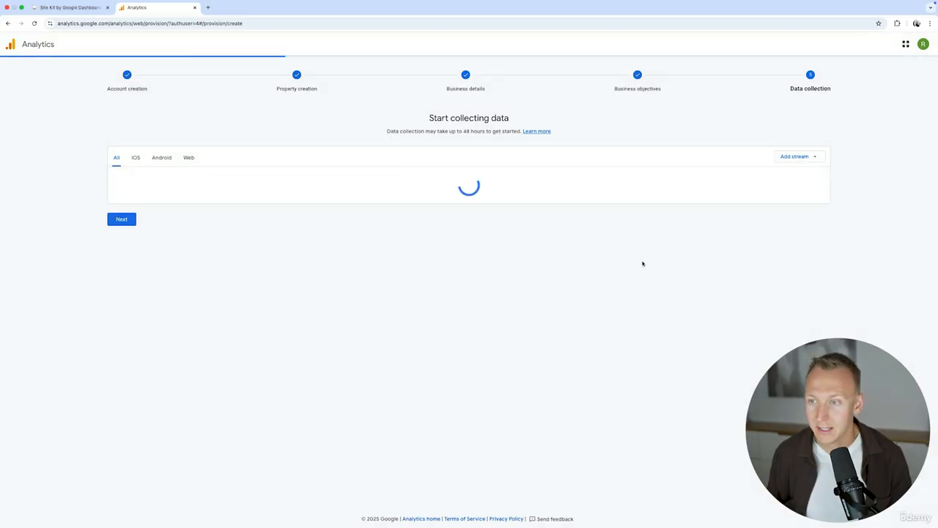
Step: Finish the data collection setup, continue to Analytics Home, and decline all email communications
{"action": "left_click", "coordinate": [120, 203]}
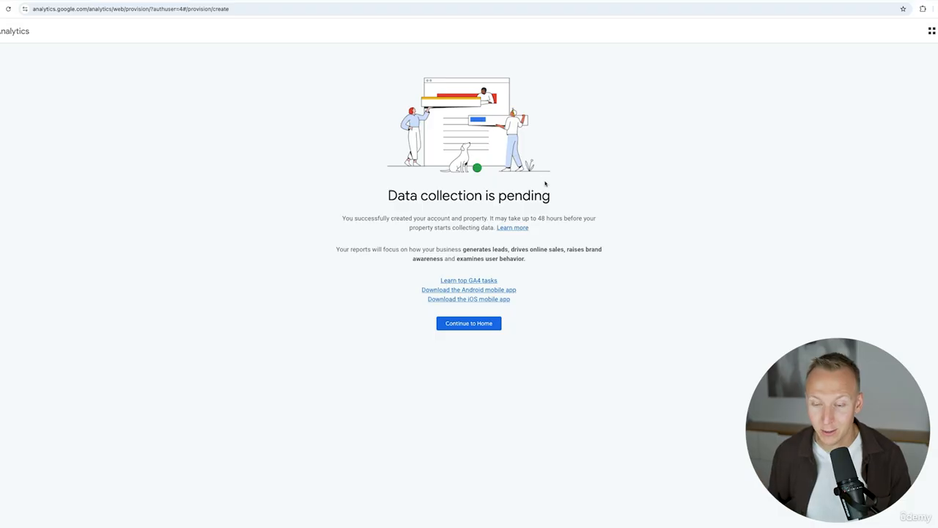
{"action": "left_click", "coordinate": [489, 324]}
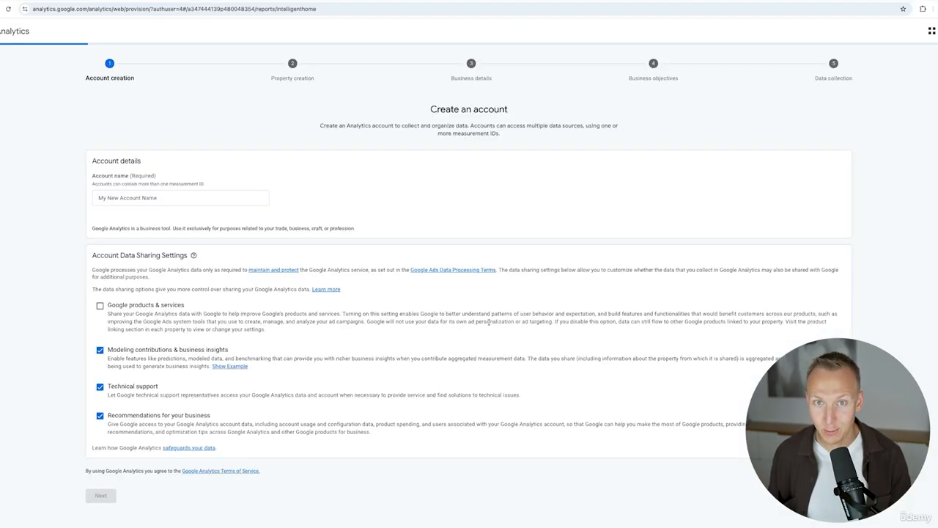
{"action": "left_click", "coordinate": [601, 167]}
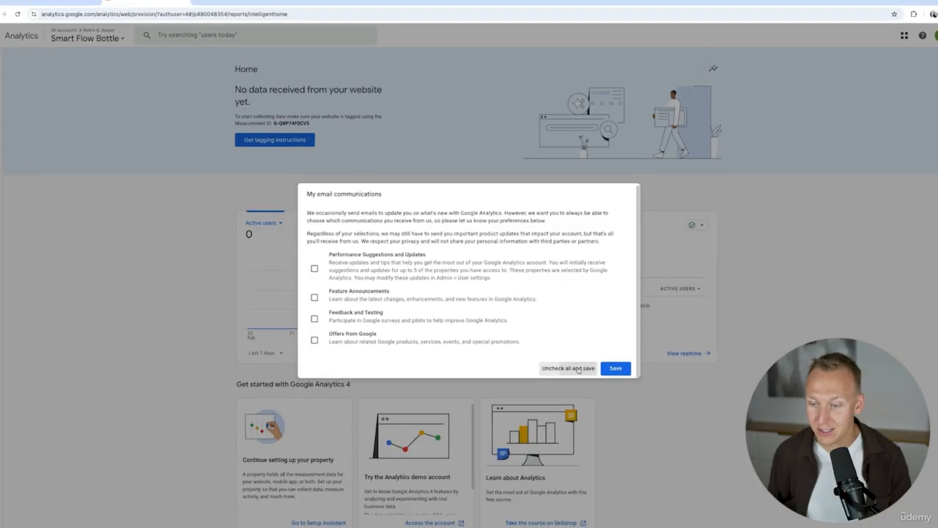
{"action": "left_click", "coordinate": [570, 371]}
Step: Open the Realtime overview report for the Smart Flow Bottle property
{"action": "mouse_move", "coordinate": [12, 87]}
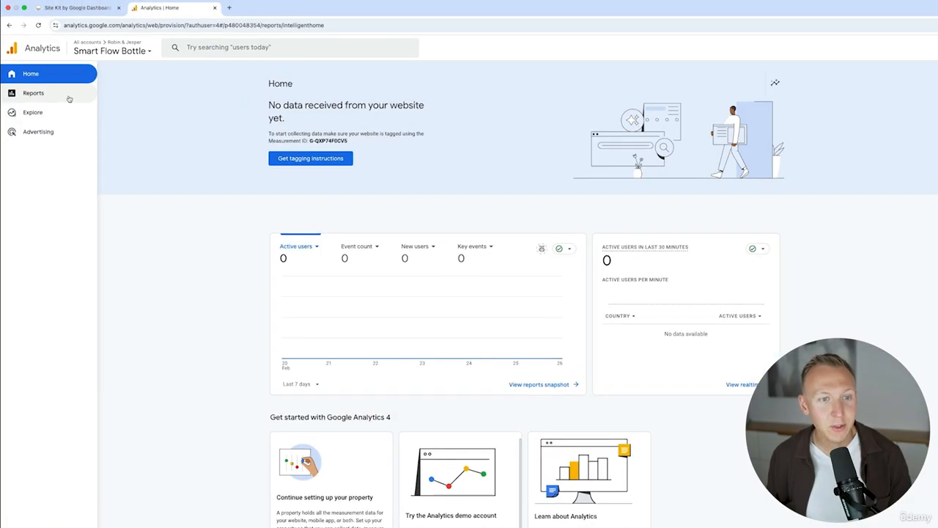
{"action": "left_click", "coordinate": [43, 95]}
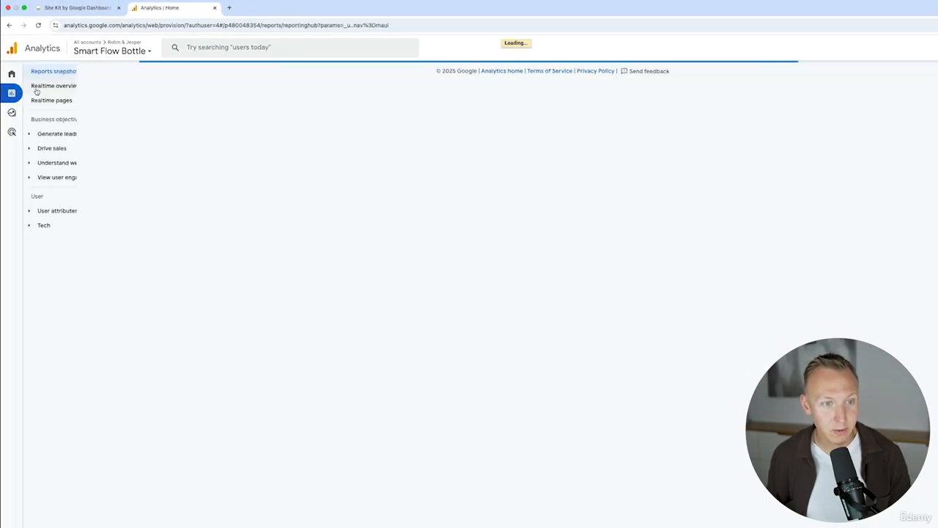
{"action": "left_click", "coordinate": [70, 87]}
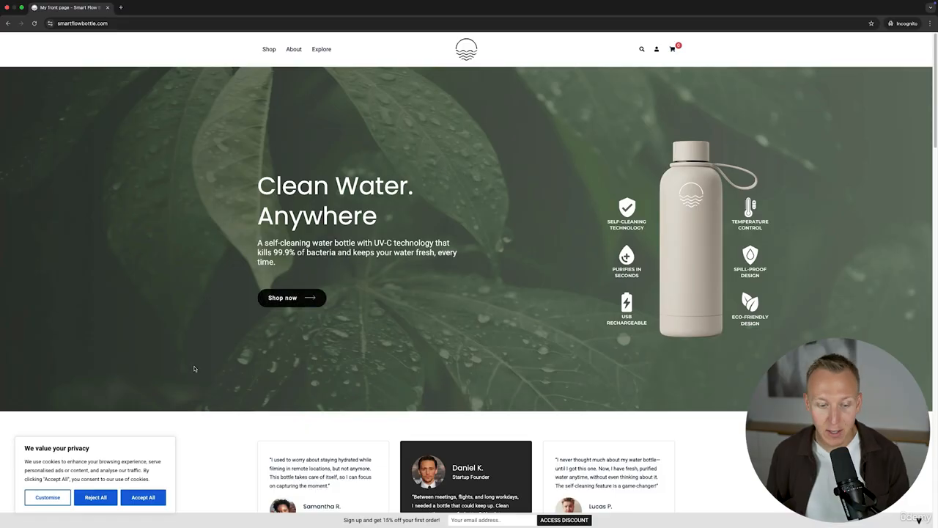
Step: On smartflowbottle.com in an incognito window, accept all cookies and visit the Shop page, and check that visit in the Realtime overview
{"action": "left_click", "coordinate": [157, 498]}
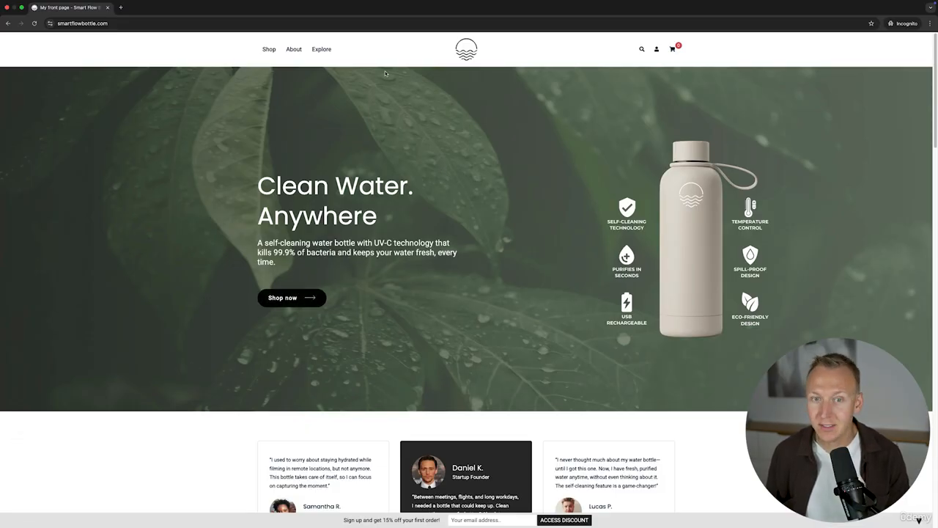
{"action": "left_click", "coordinate": [270, 49]}
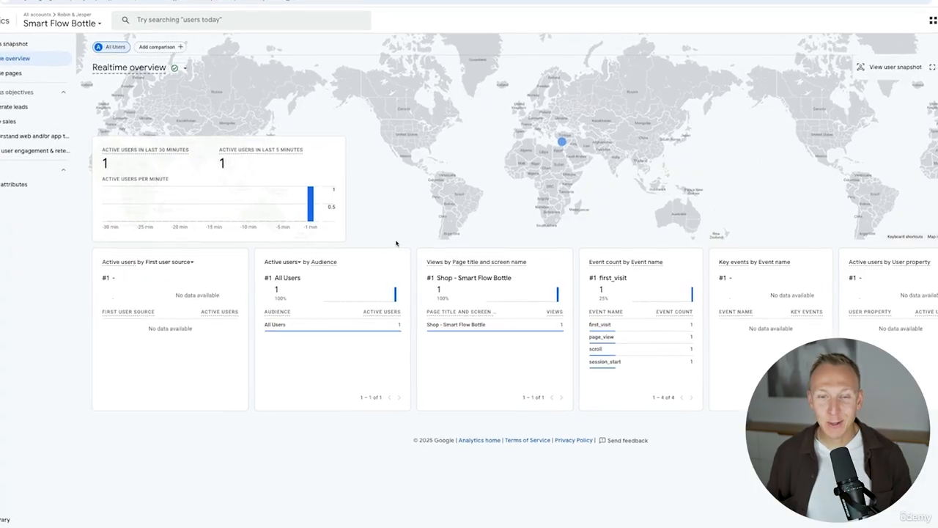
{"action": "mouse_move", "coordinate": [480, 333]}
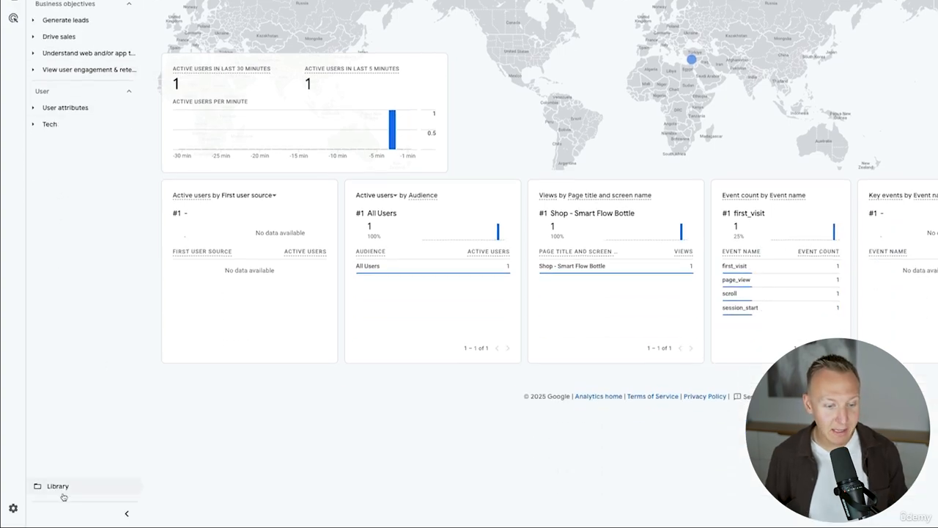
Step: In the report Library, unpublish the Business objectives collection and publish the Life cycle collection
{"action": "left_click", "coordinate": [55, 488]}
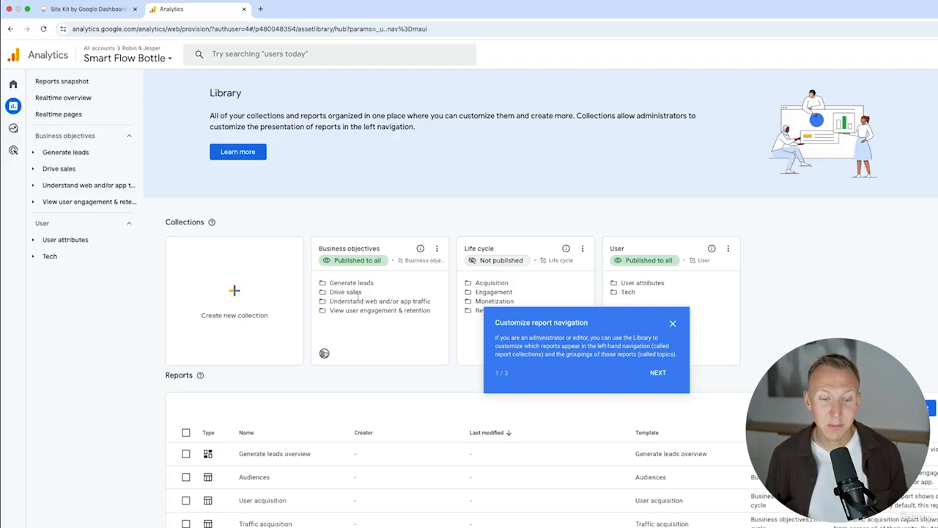
{"action": "left_click", "coordinate": [436, 249]}
{"action": "left_click", "coordinate": [456, 273]}
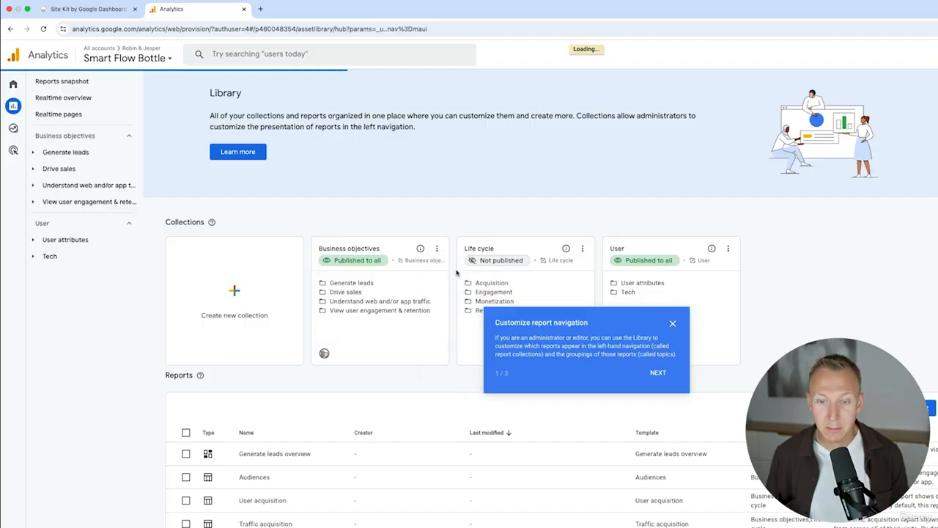
{"action": "left_click", "coordinate": [583, 249]}
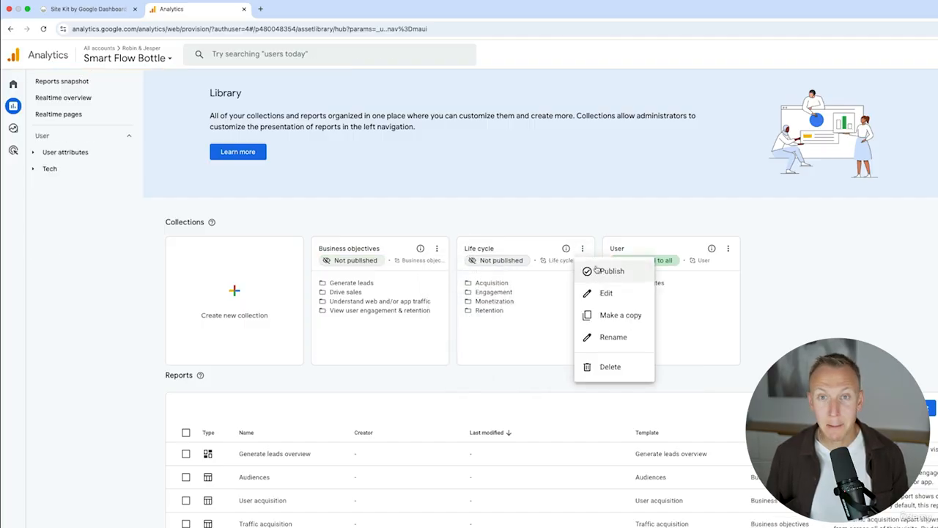
{"action": "left_click", "coordinate": [597, 270]}
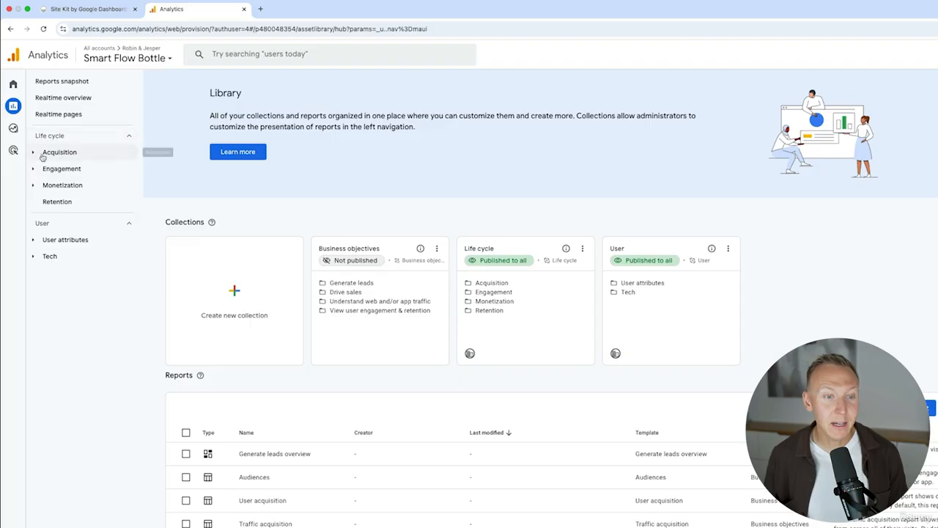